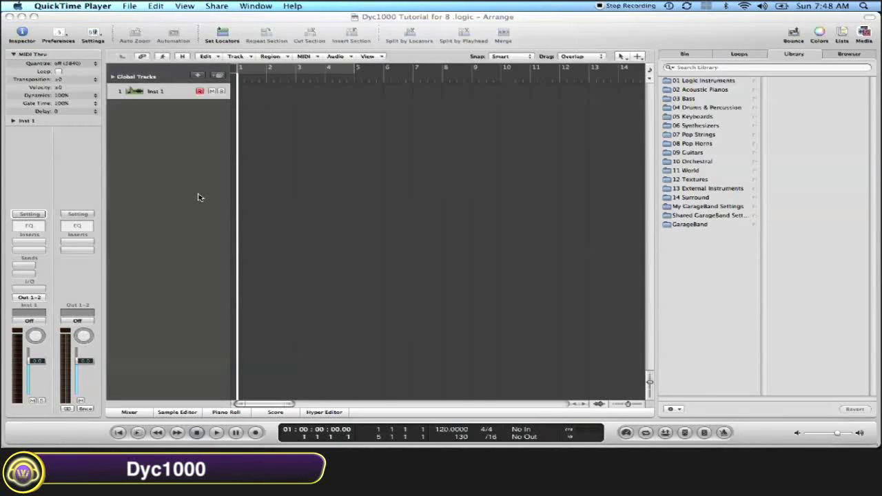
Step: Load the EXS24 (Sampler) Multi Output as the instrument on the Inst 1 channel strip
left_click(32, 290)
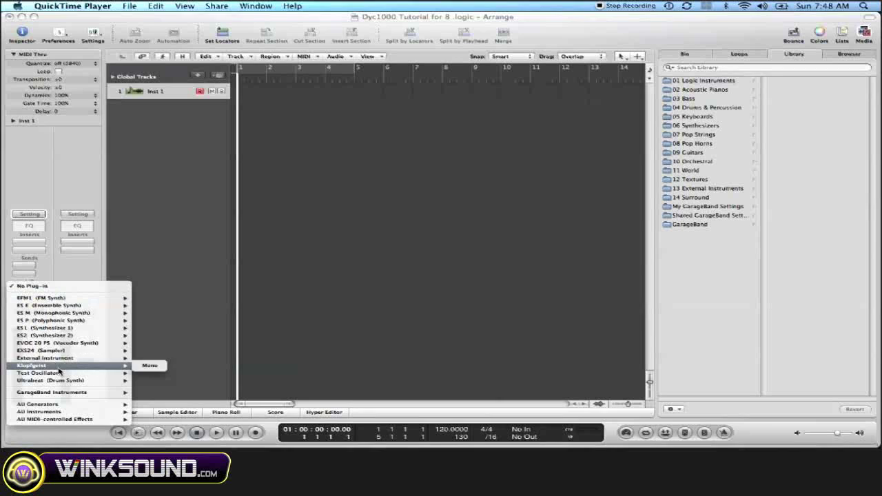
mouse_move(72, 351)
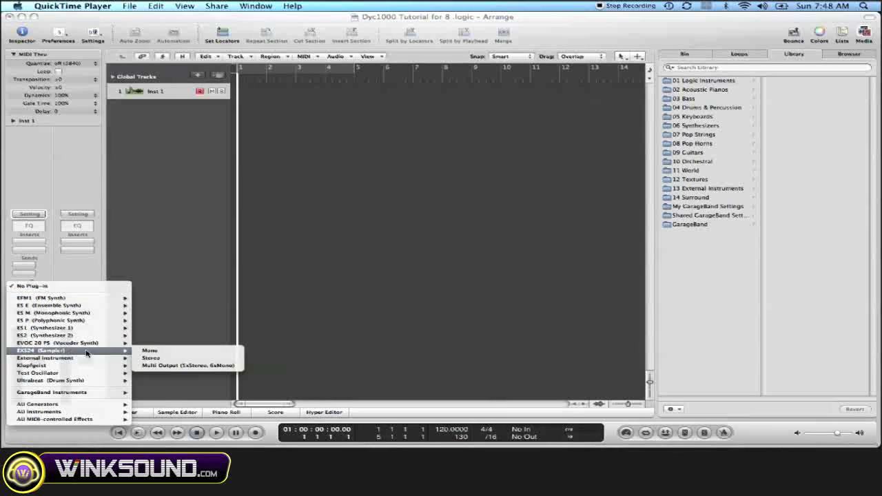
left_click(172, 366)
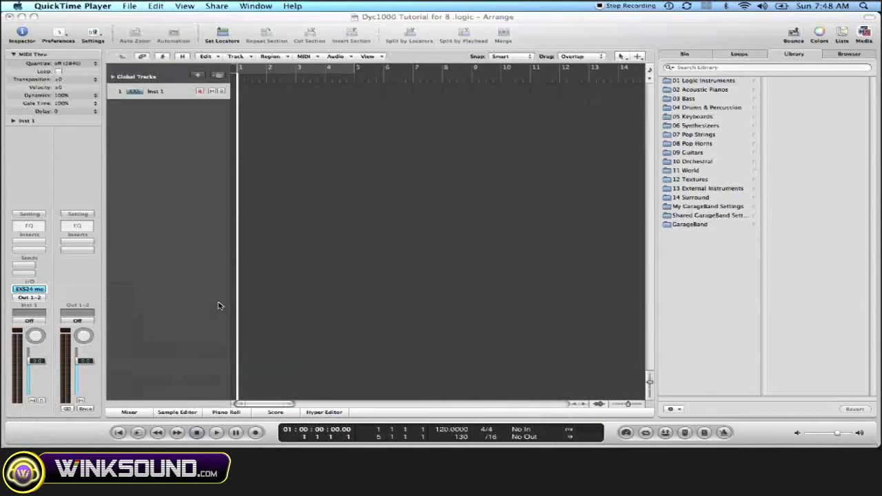
Step: Close the EXS24 window and filter the Loops browser to the World category
left_click(39, 41)
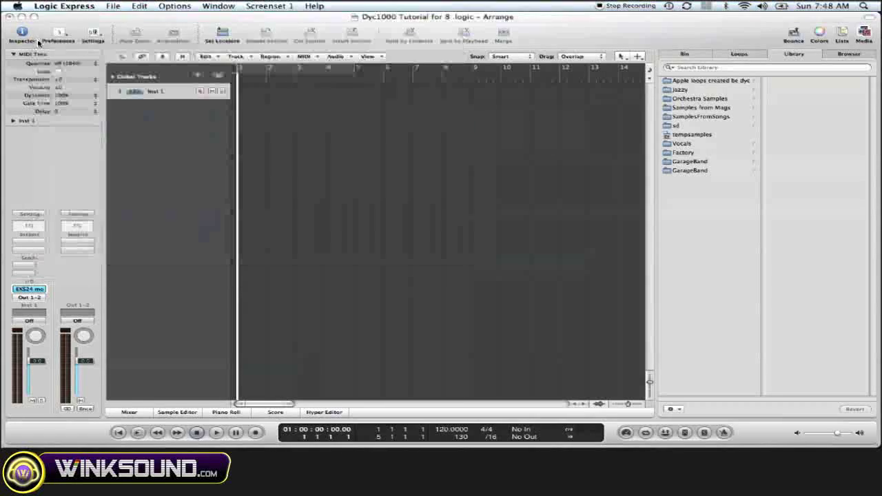
left_click(738, 54)
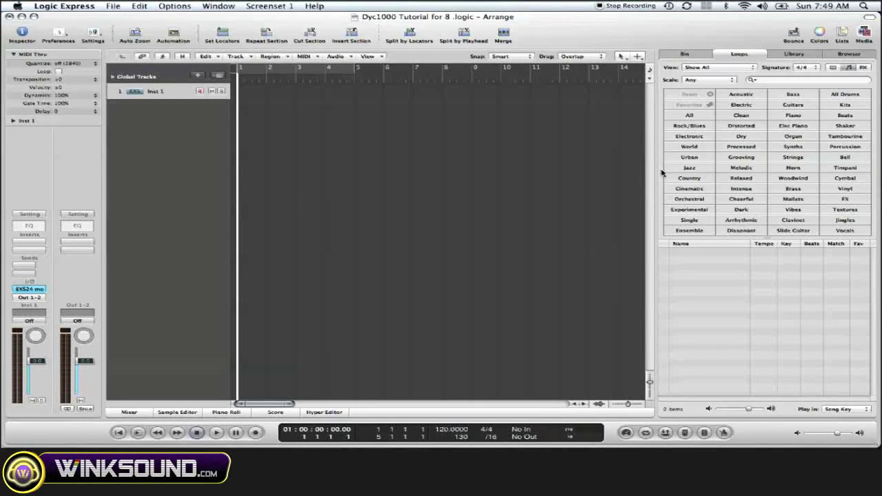
left_click(690, 147)
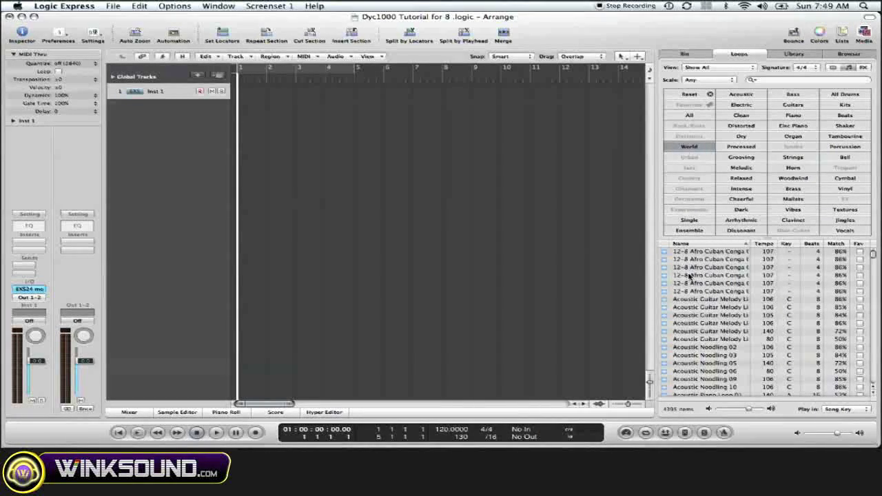
Step: Preview World loops, then drag the Africa loop into the arrangement
left_click(701, 283)
scroll(712, 307, "down", 10)
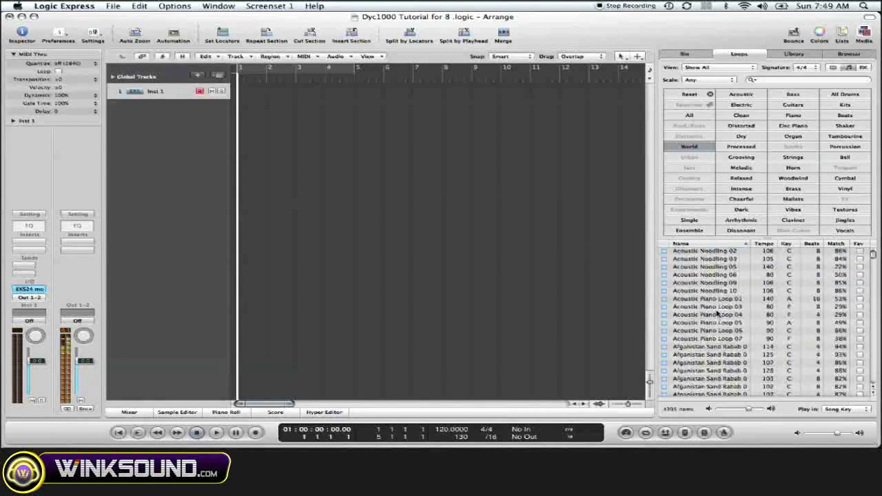
scroll(717, 310, "down", 3)
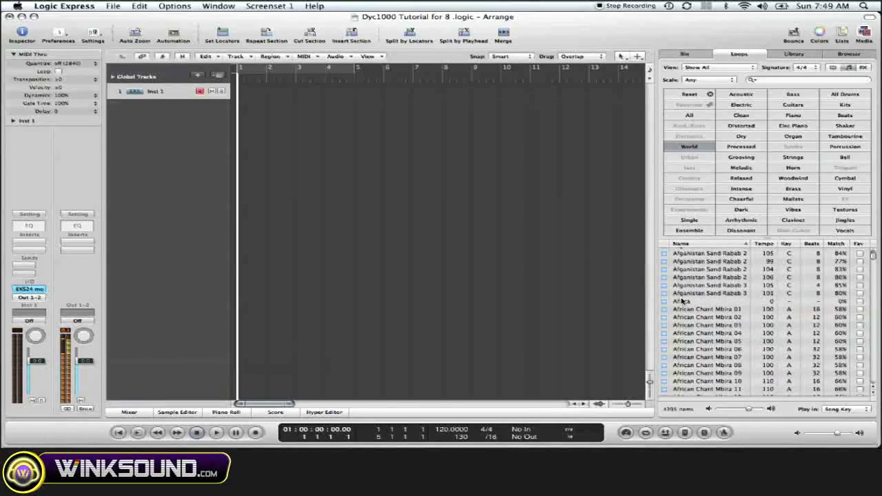
left_click(682, 301)
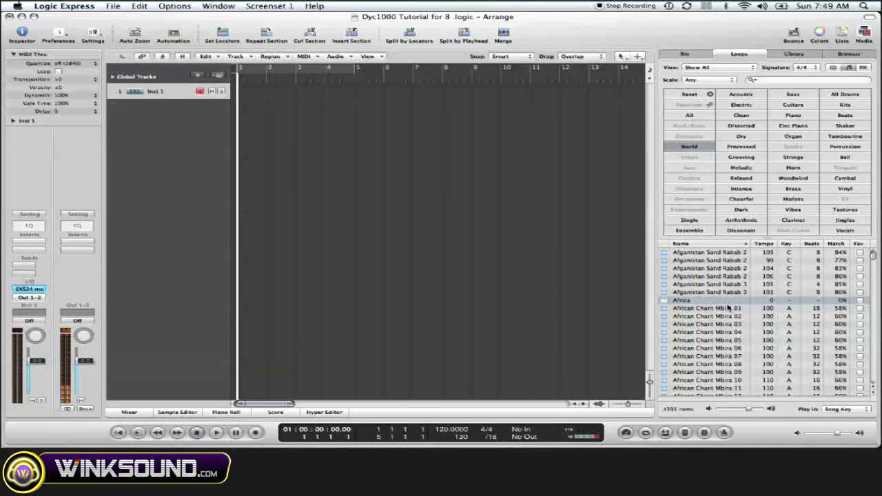
left_click_drag(724, 304, 249, 114)
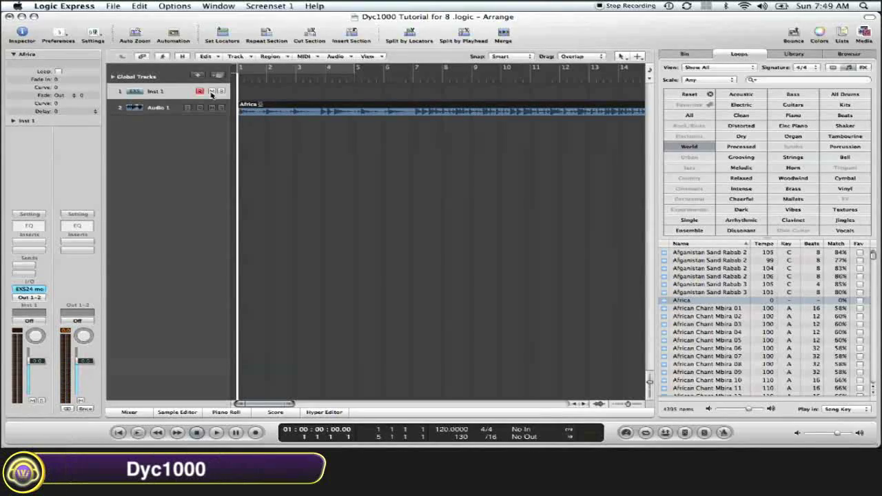
Step: Select the new Audio 1 track holding the Africa loop
left_click(147, 112)
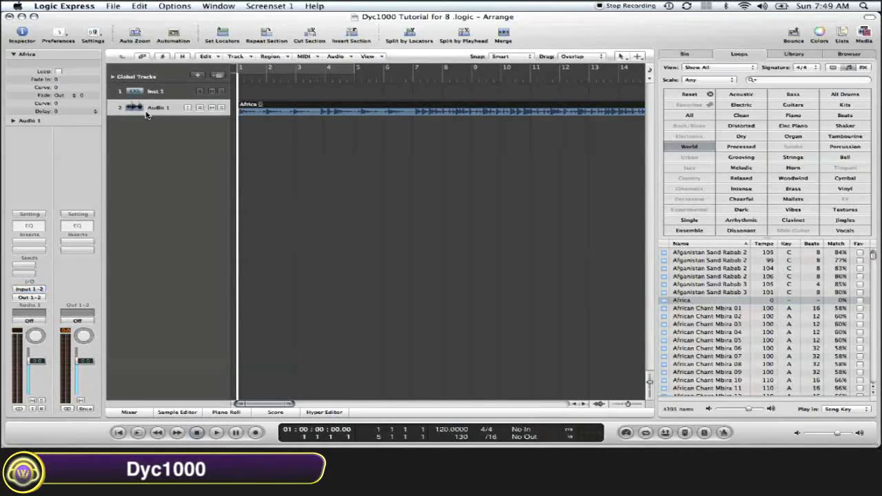
Step: Split the Africa region three times at the playhead during playback, then stop and select Inst 1
left_click(216, 432)
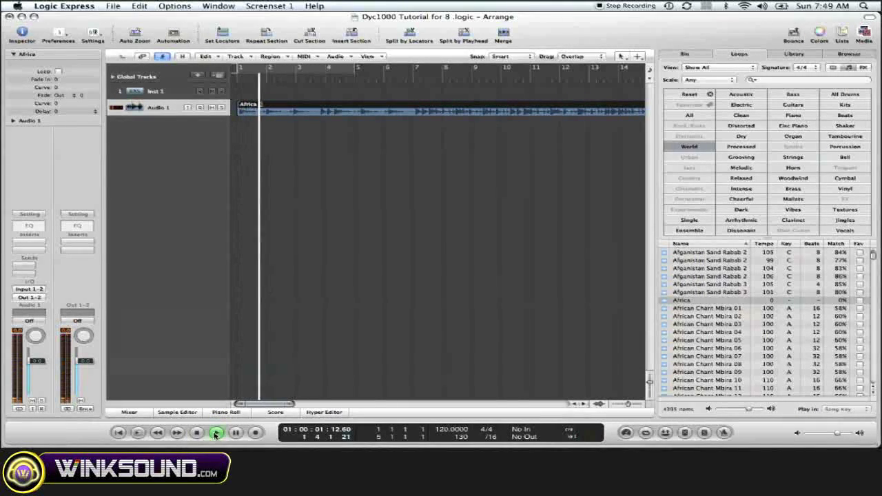
key("super+backslash")
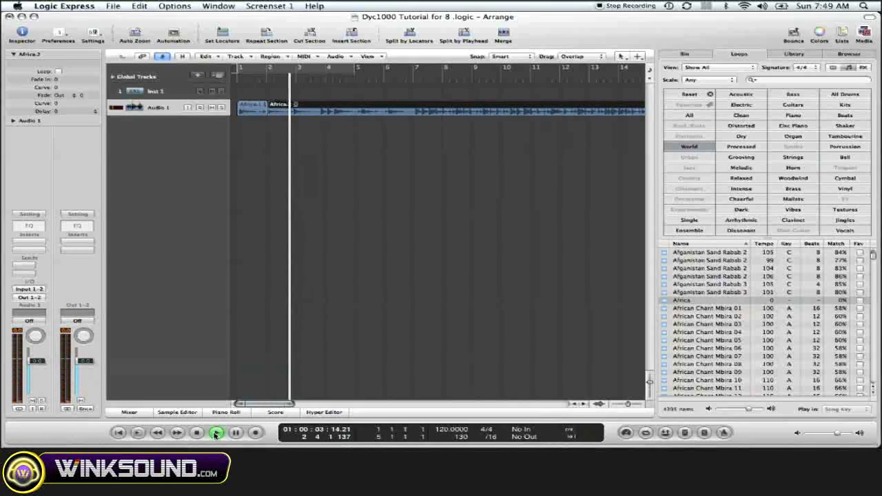
key("super+backslash")
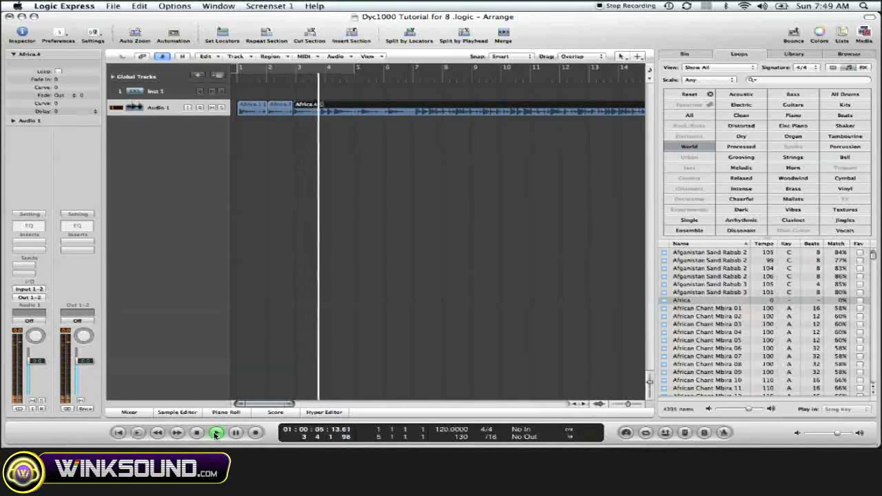
key("super+backslash")
key("super+backslash")
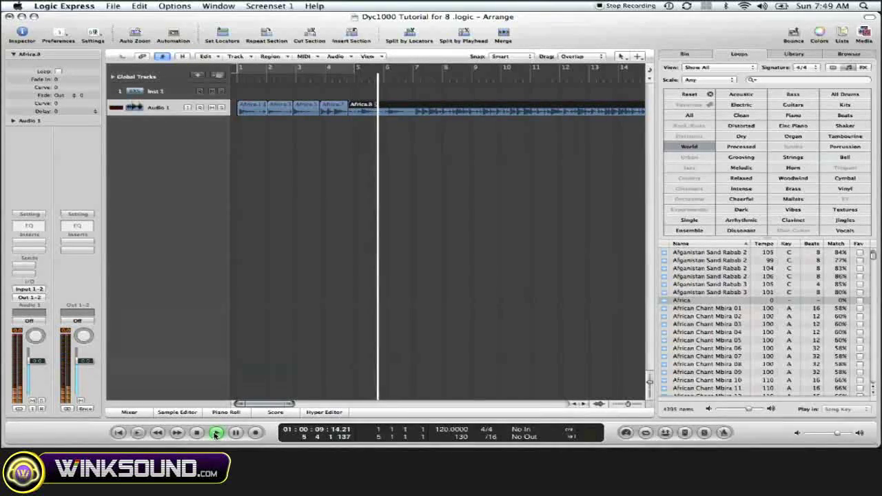
key("Return")
key("space")
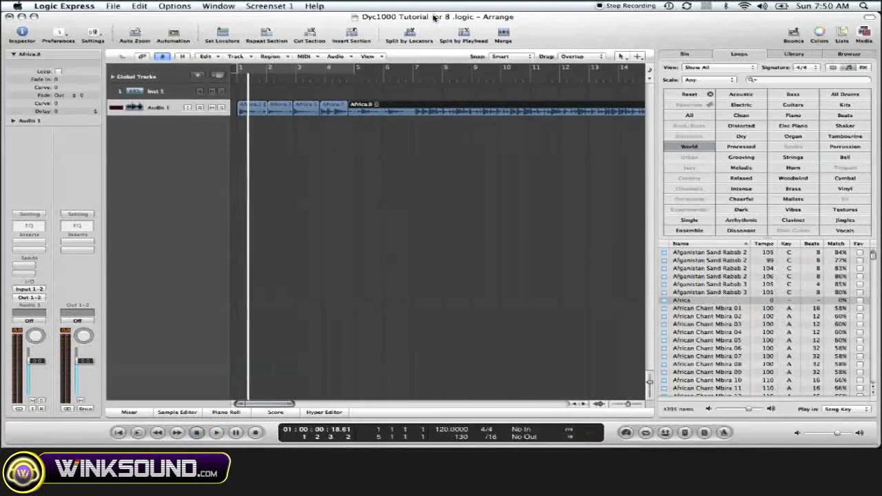
left_click(163, 92)
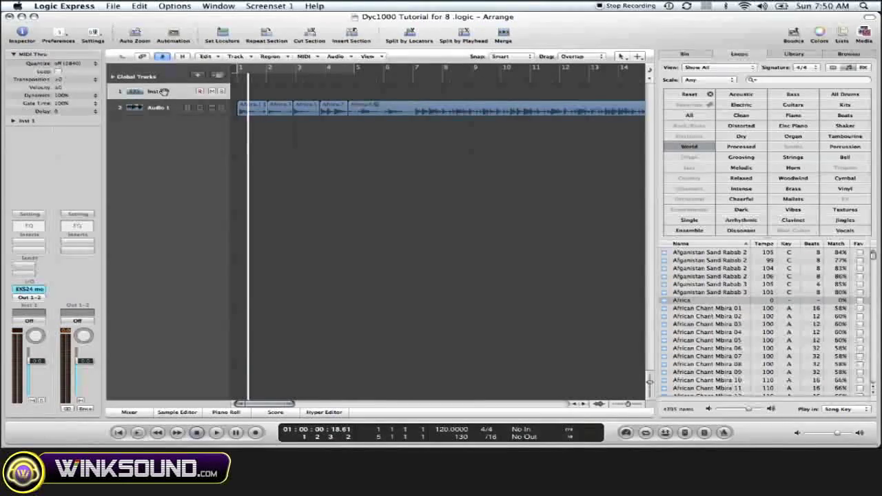
Step: Open the EXS24 Instrument Editor and close the sampler plug-in window
left_click(29, 288)
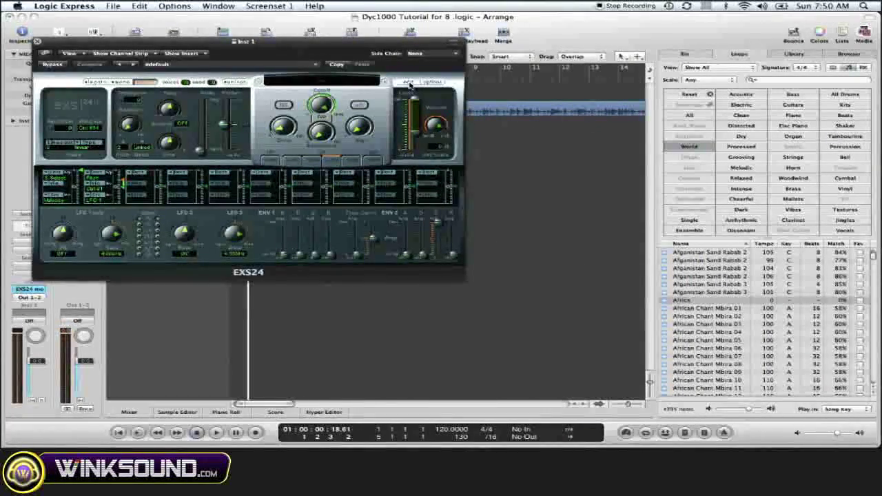
left_click(408, 82)
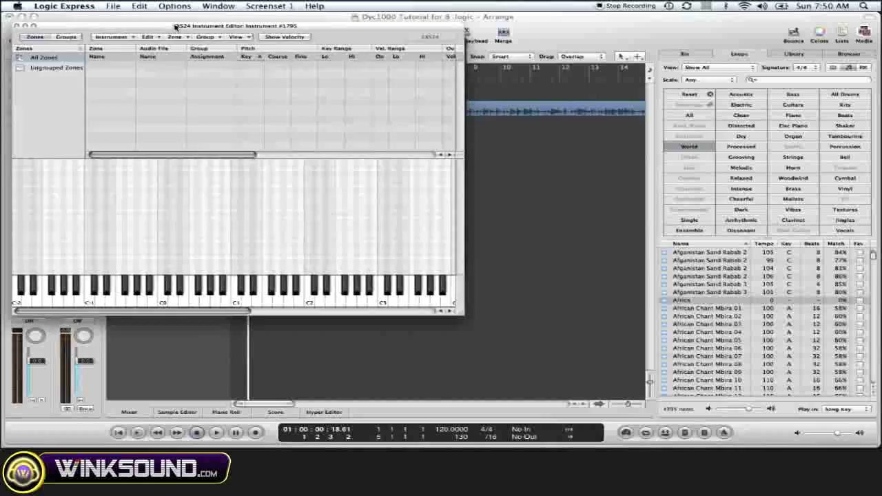
left_click_drag(173, 29, 427, 110)
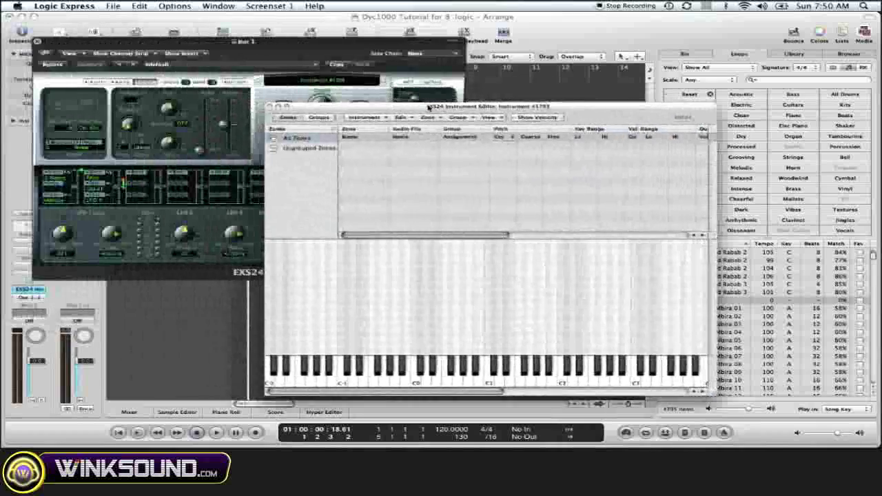
left_click(38, 41)
Step: Reposition the Instrument Editor and select the four chopped Africa regions
left_click_drag(311, 108, 364, 133)
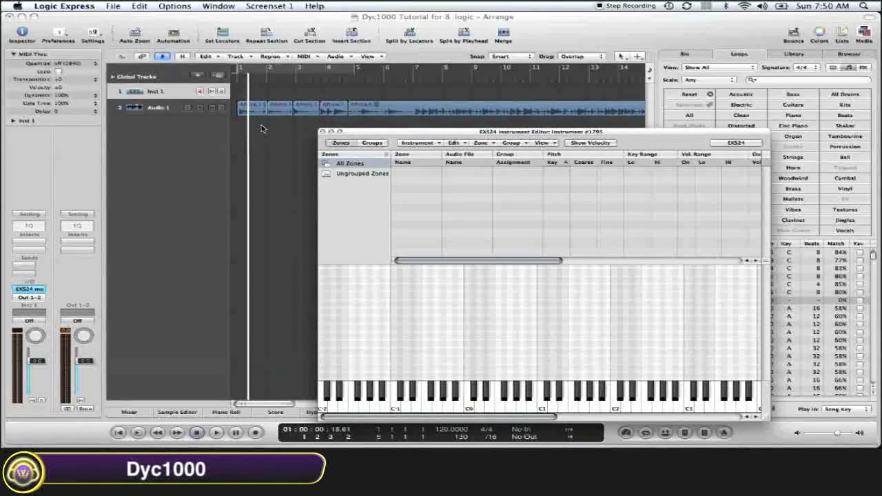
left_click(297, 131)
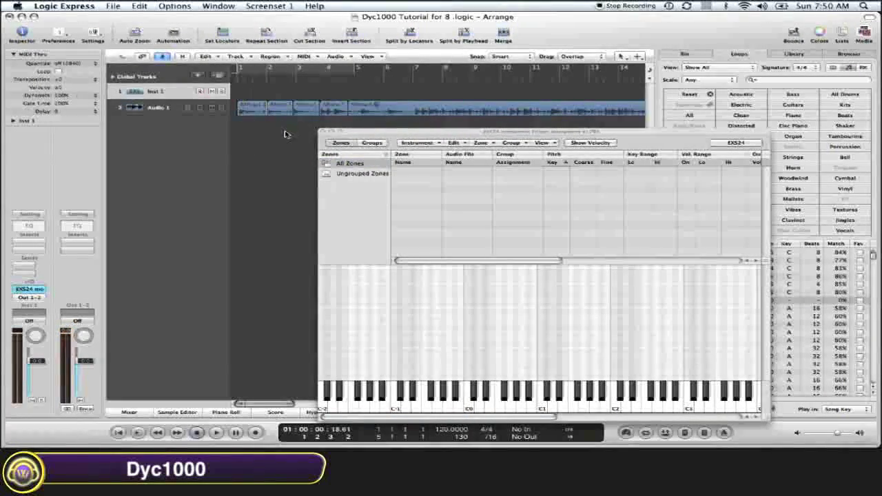
left_click_drag(348, 89, 263, 114)
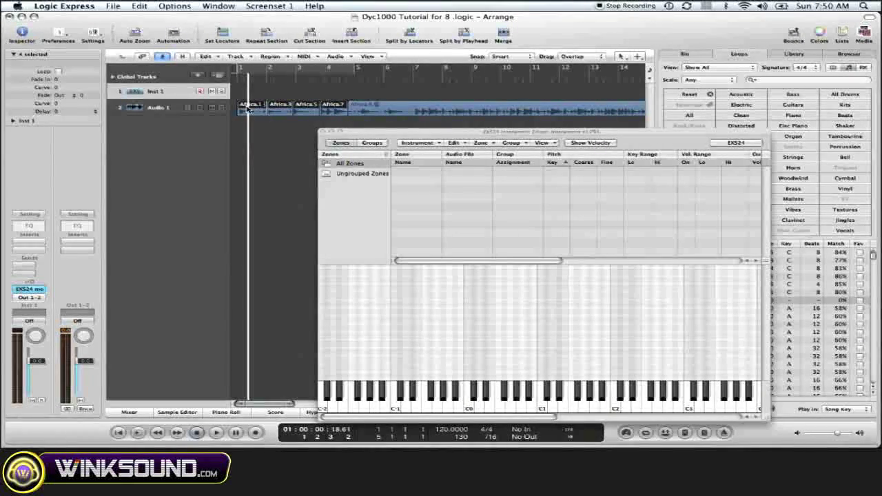
Step: Drop the four Africa regions into the zone list as contiguous one-note zones starting at C1
left_click_drag(255, 104, 322, 176)
left_click_drag(383, 174, 419, 191)
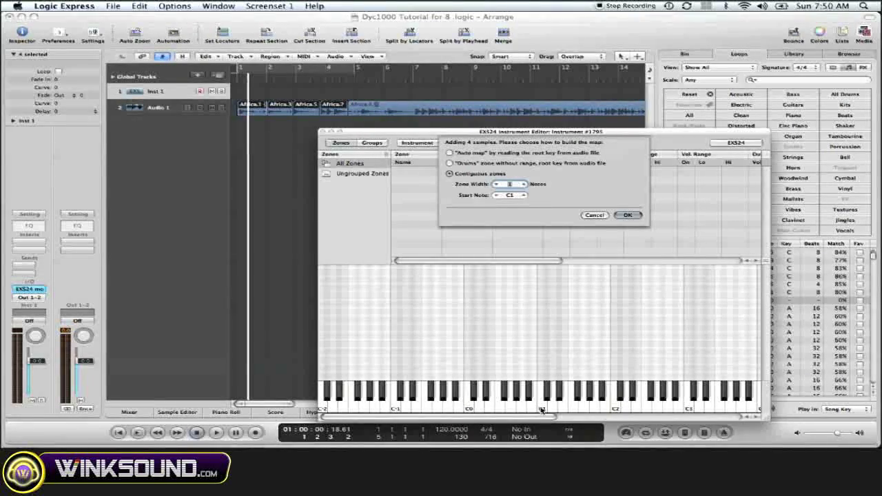
left_click(628, 216)
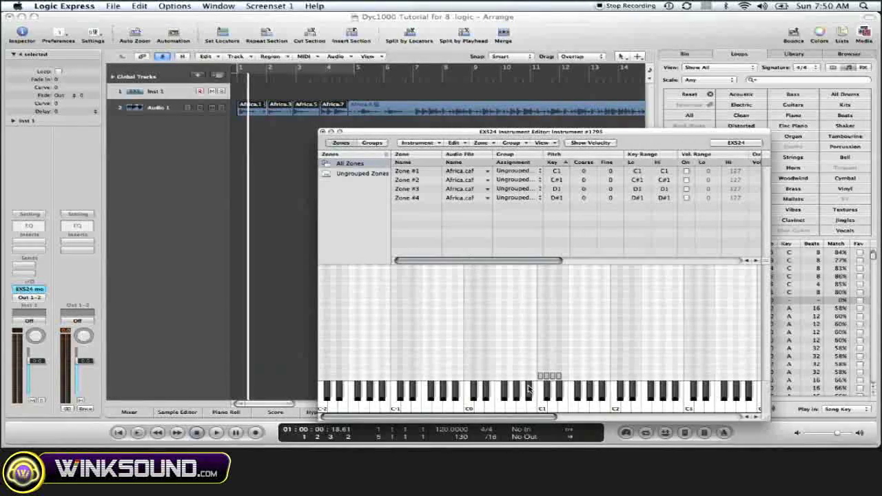
Step: Audition the C1 slice on the editor keyboard
left_click(544, 403)
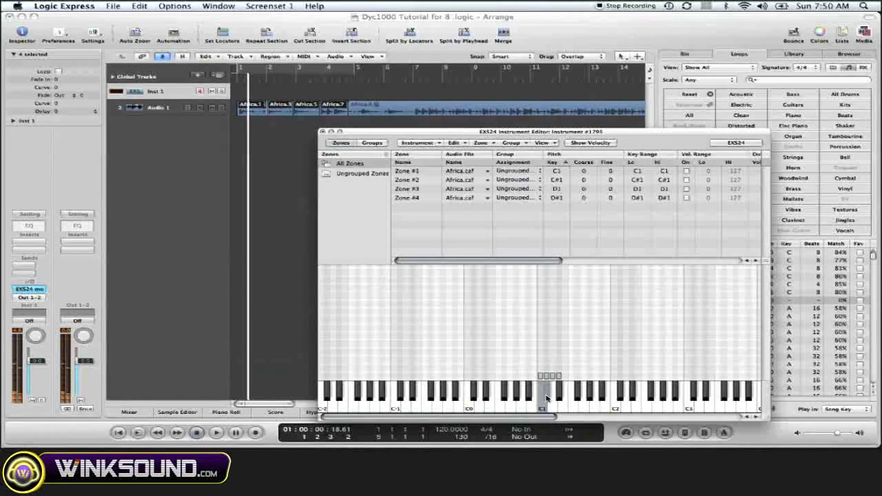
left_click(545, 397)
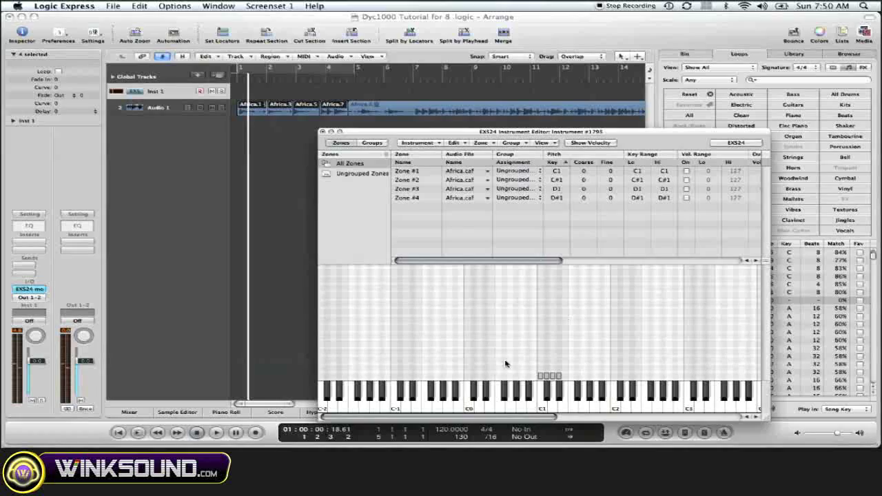
left_click(542, 406)
Step: Move all four zones into a new Group #1 and view its zones
left_click_drag(527, 358, 610, 384)
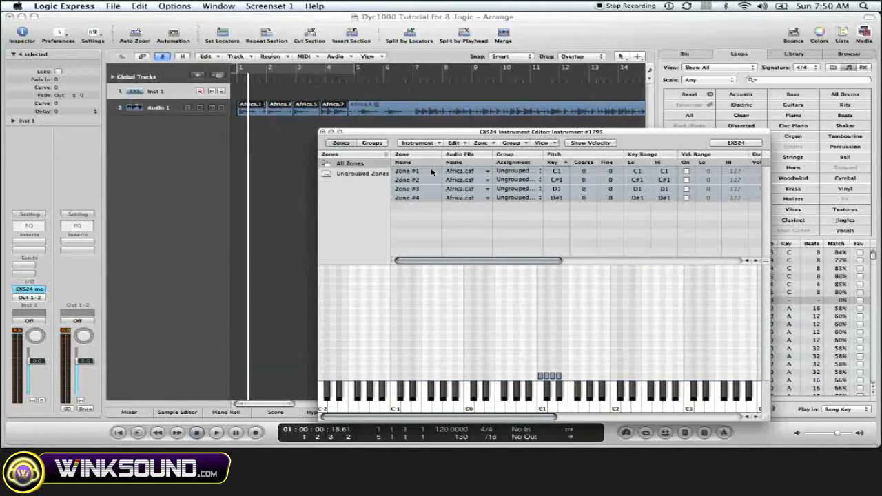
left_click_drag(433, 173, 361, 192)
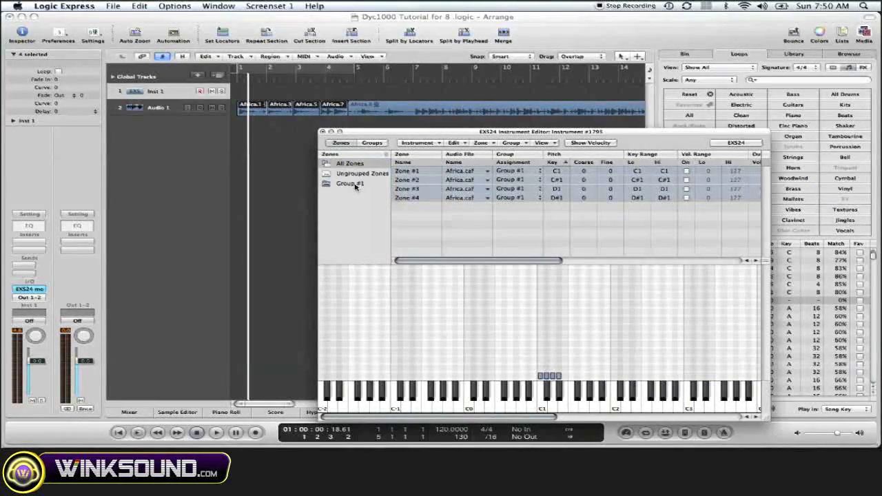
left_click(354, 186)
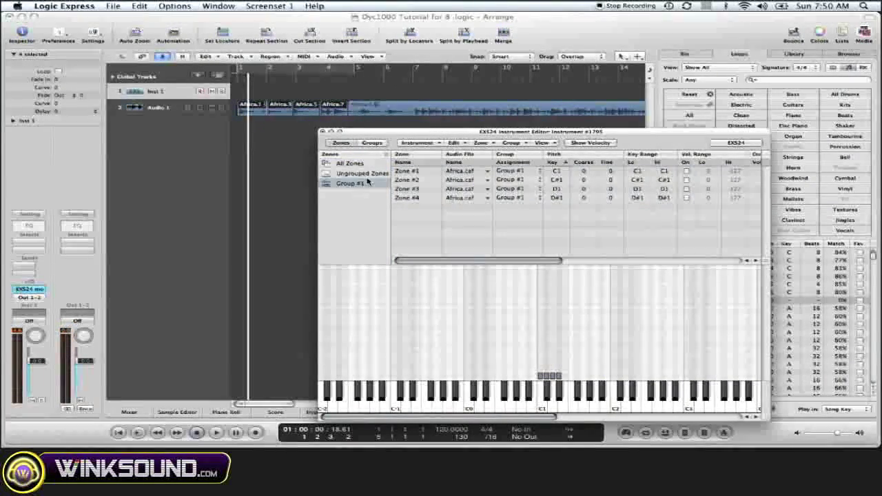
Step: Change Group #1's polyphony from Max to 1 voice in the Groups view
left_click(350, 144)
left_click(366, 144)
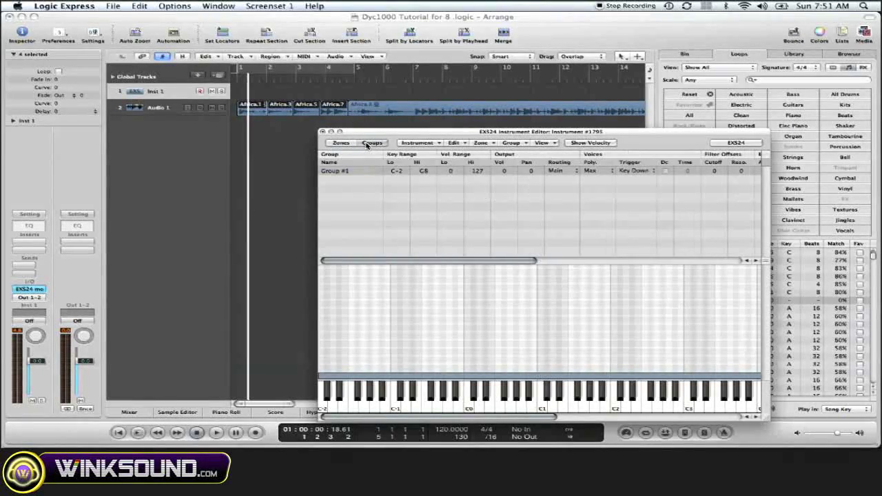
left_click(608, 173)
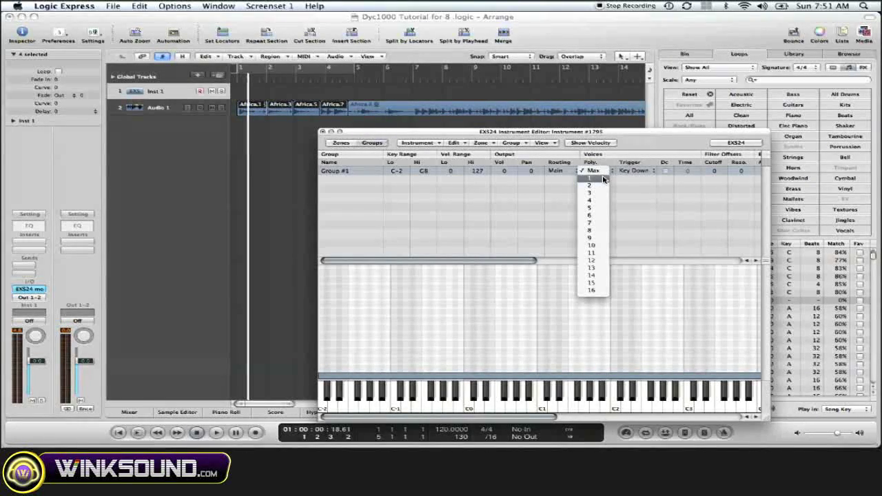
left_click(603, 179)
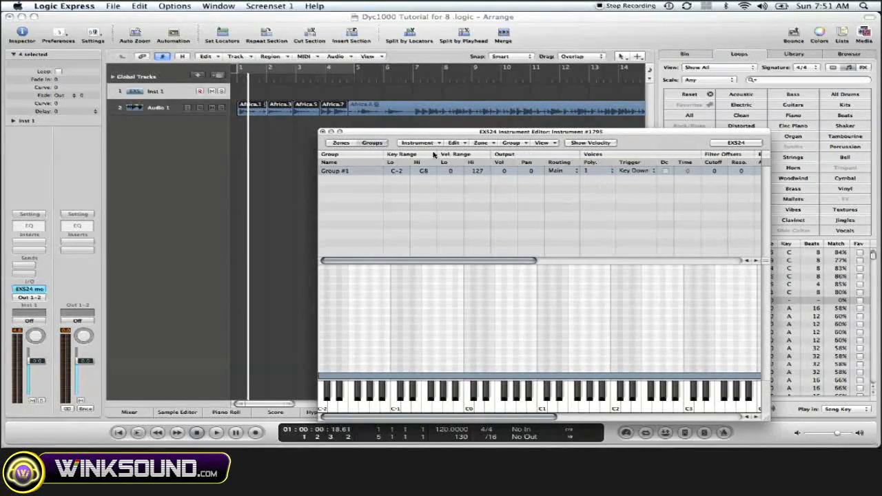
Step: Return to Zones, test C1 twice, and close the Instrument Editor
left_click(347, 144)
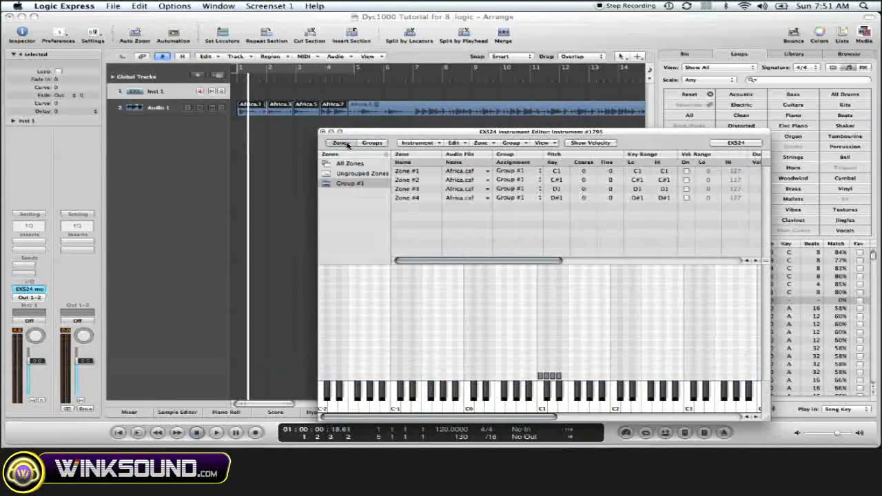
left_click(543, 402)
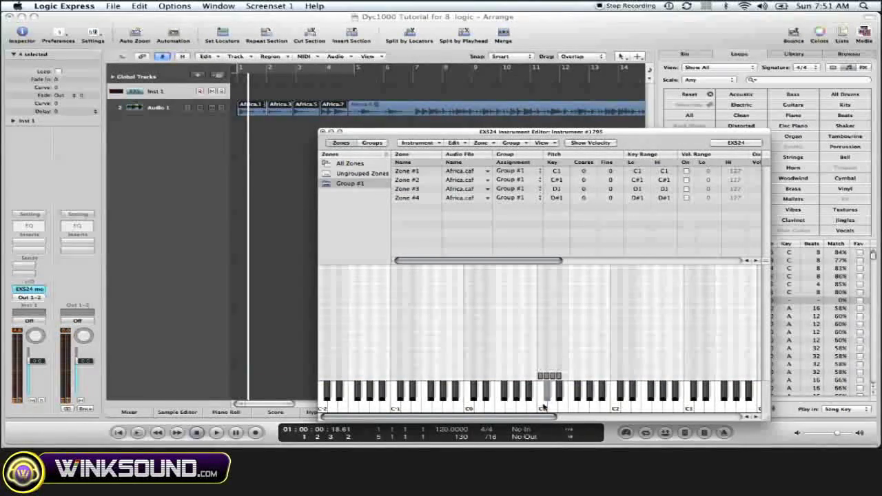
left_click(545, 397)
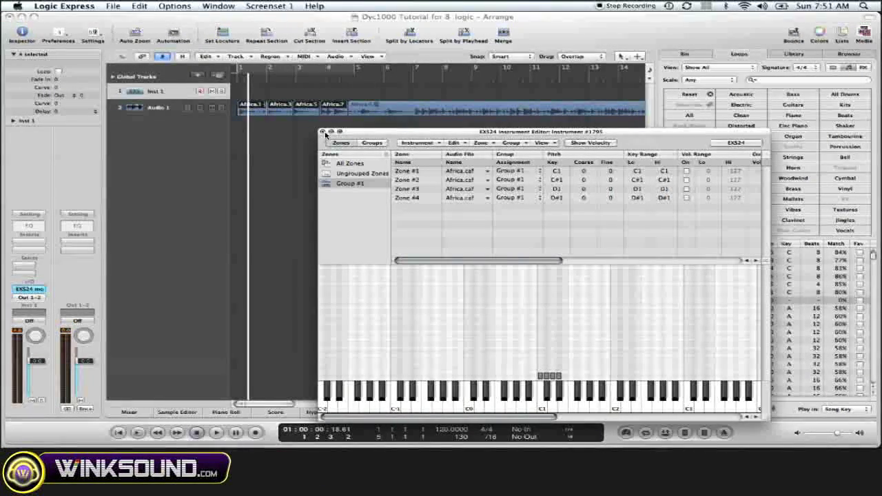
left_click(323, 131)
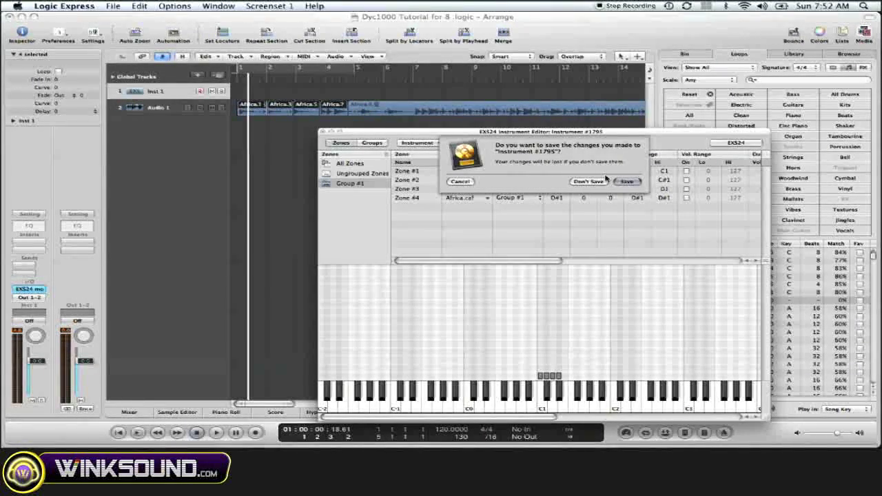
Step: Choose to save the instrument and create a new folder named 'DYC1000 Tut Sample'
left_click(627, 181)
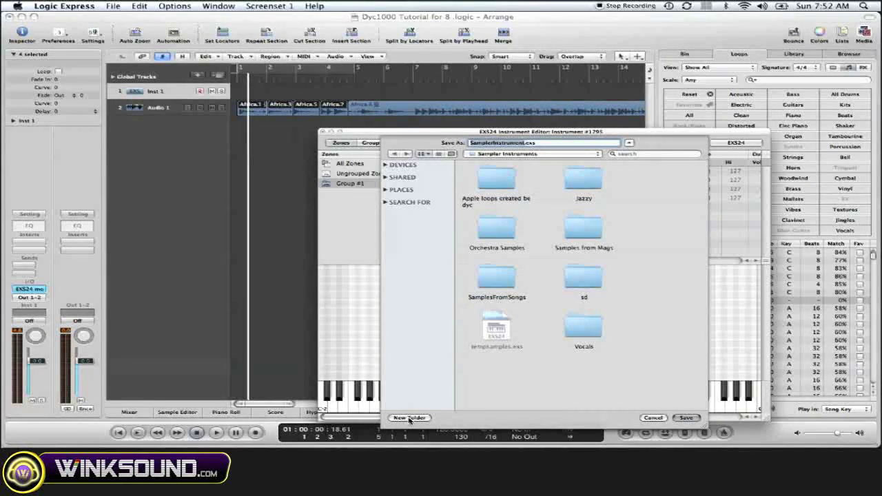
left_click(409, 418)
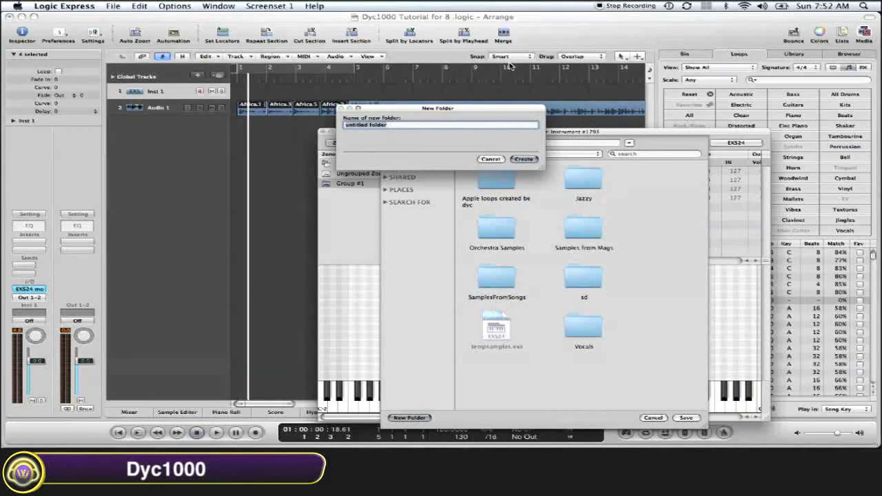
type("D")
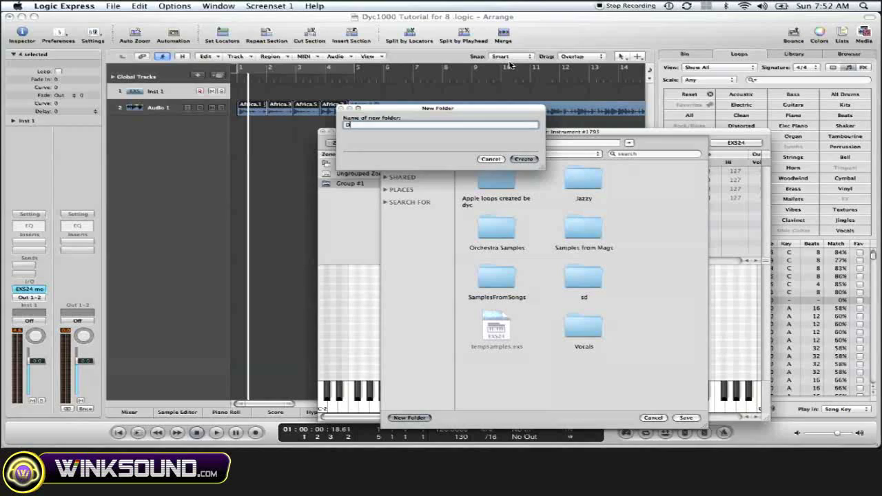
type("YC1000 Tut Sample")
Step: Save the instrument as Africa Samples.exs in a new DYC1000 Tut Sample folder, then close the editor
left_click(530, 159)
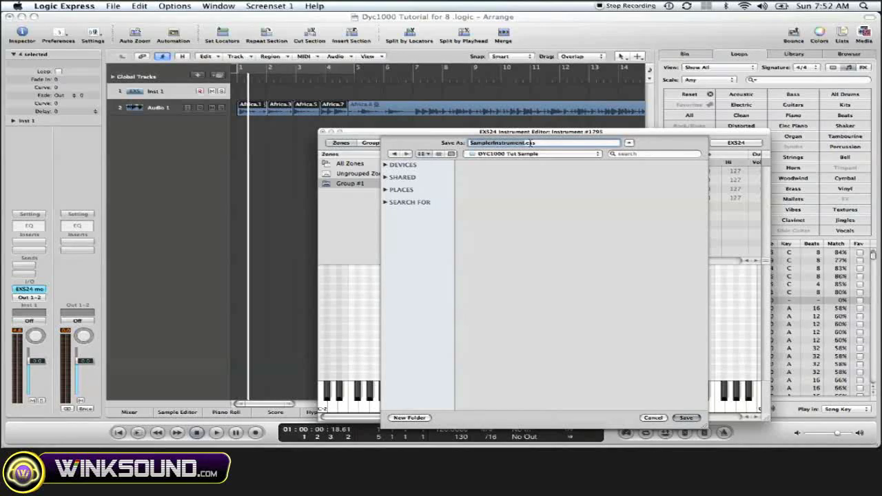
type("A")
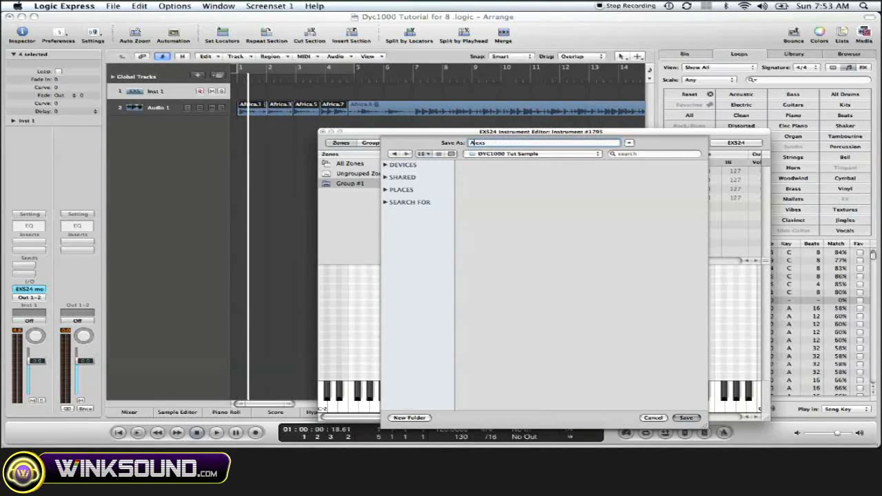
type("frica Samples")
left_click(686, 418)
key("super+w")
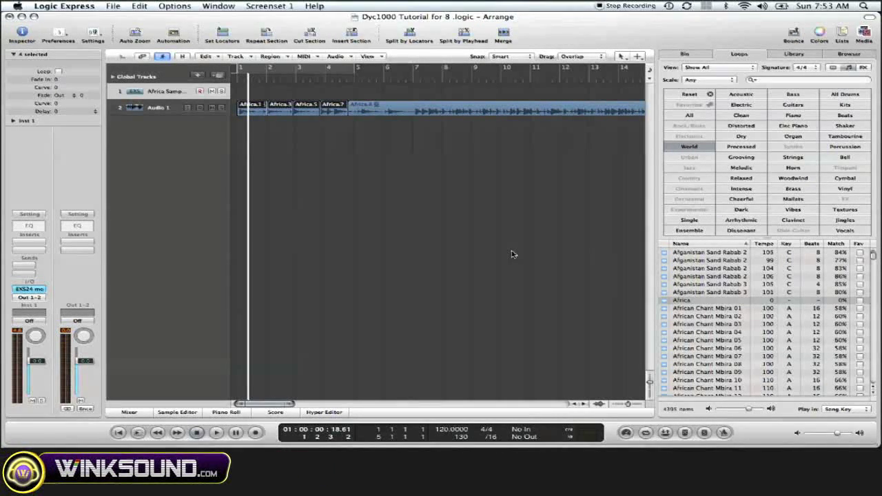
key("Caps_Lock")
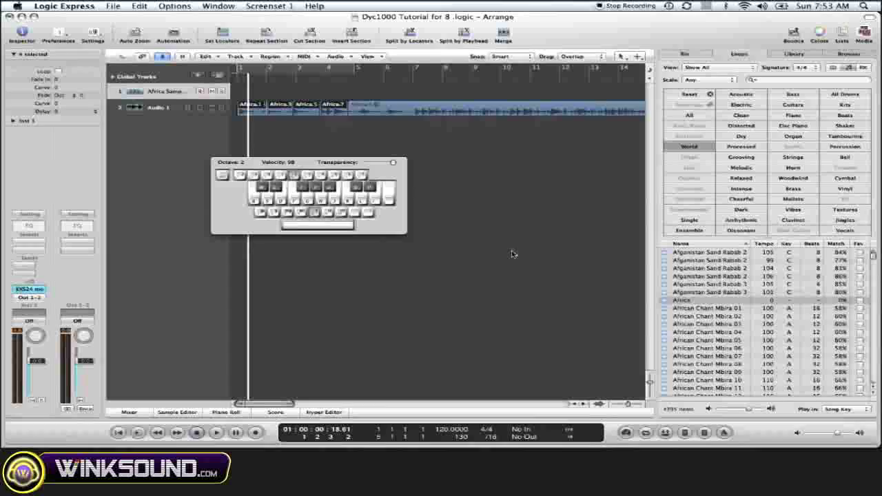
key("z")
key("z")
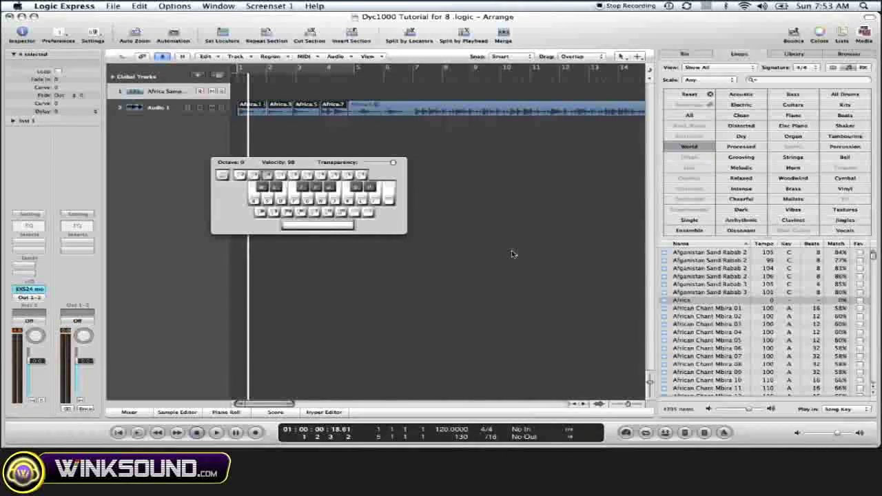
key("x")
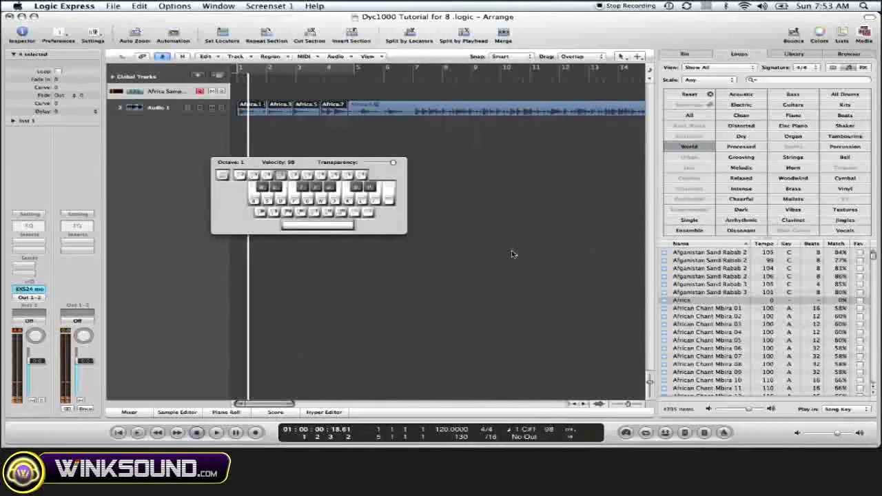
key("a")
key("Caps_Lock")
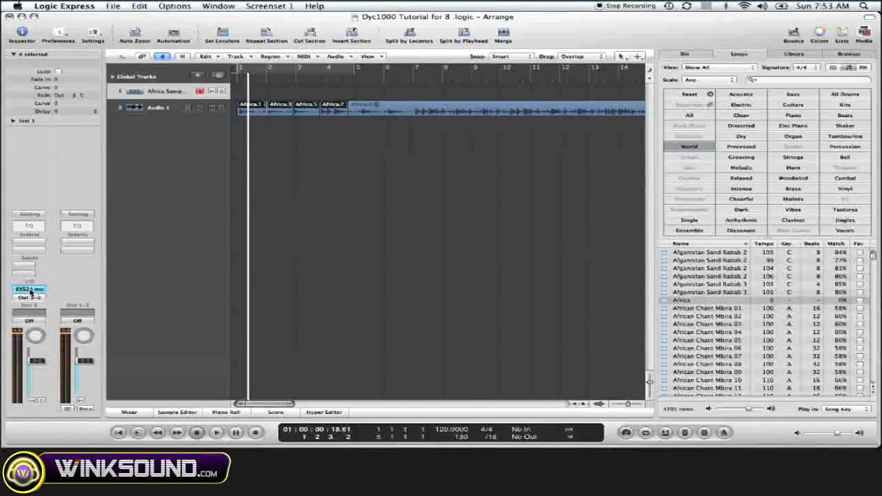
Step: Bring up the EXS24 sampler on Inst 1 and switch its voice mode from poly to mono
left_click(30, 289)
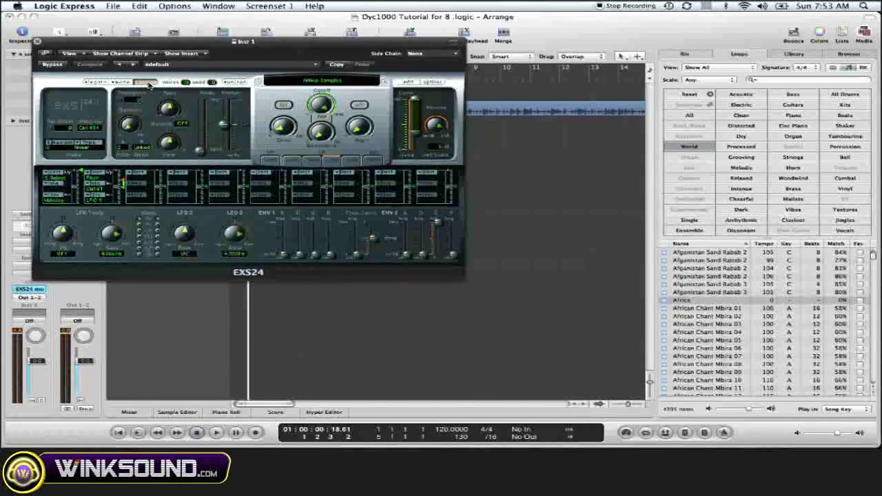
left_click(122, 82)
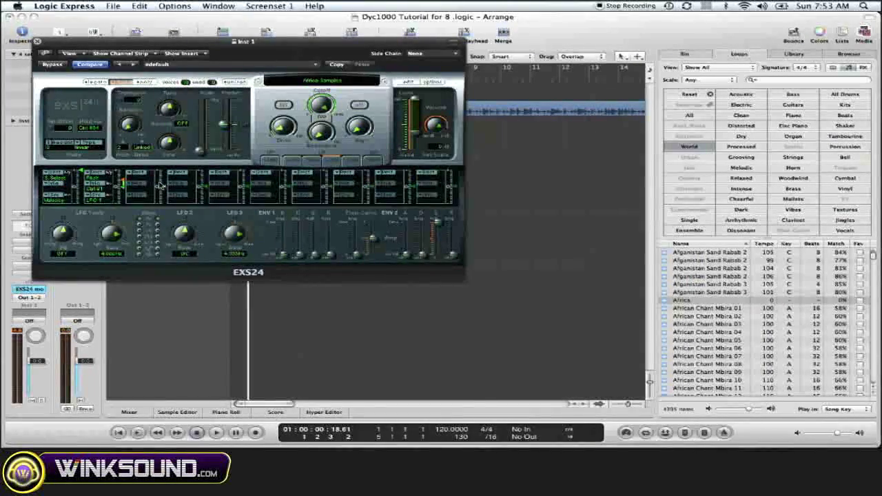